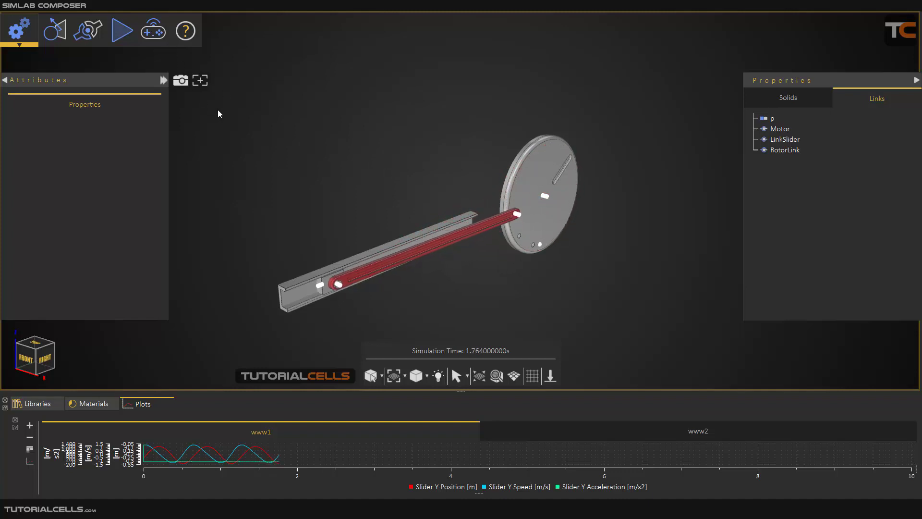
# Step: Halt the running slider-crank simulation with the Simulation menu's Stop command
pyautogui.click(121, 31)
pyautogui.click(138, 81)
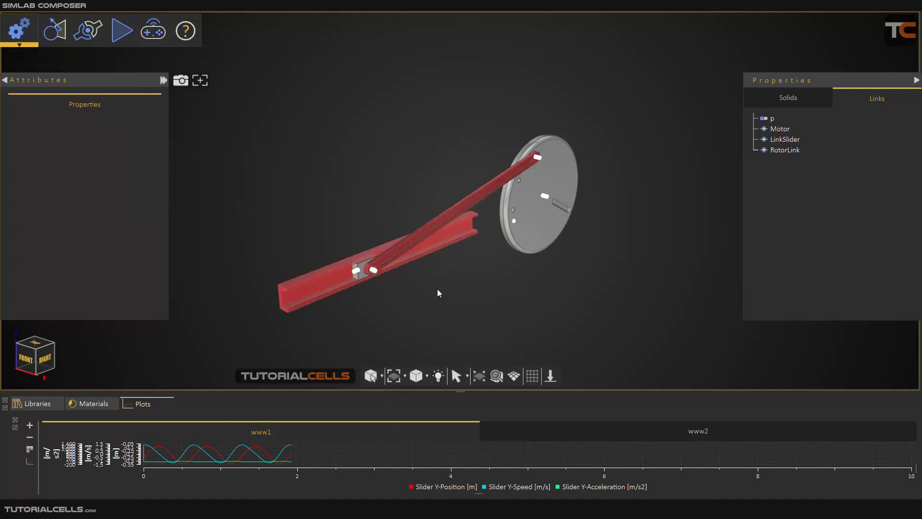
# Step: Set the simulation parameters to a 0.001 s time step and a 10 s end time
pyautogui.click(121, 32)
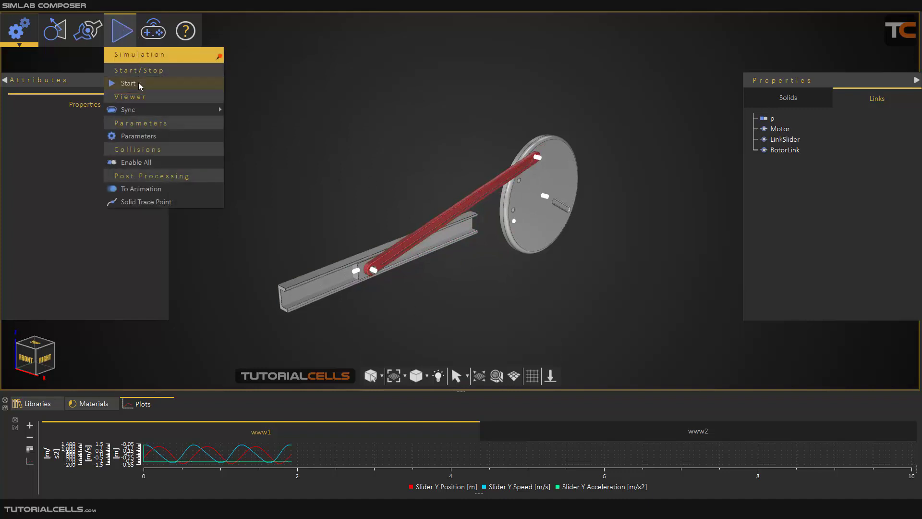
pyautogui.click(137, 136)
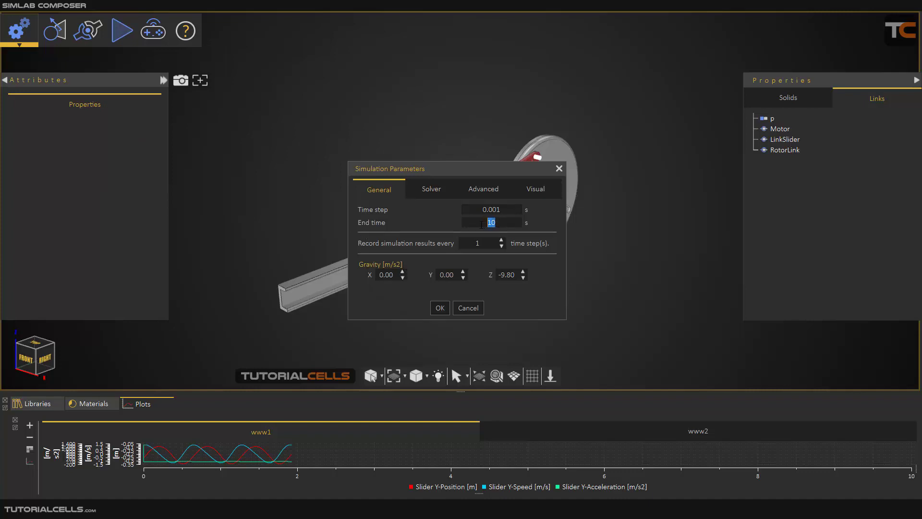
pyautogui.click(440, 308)
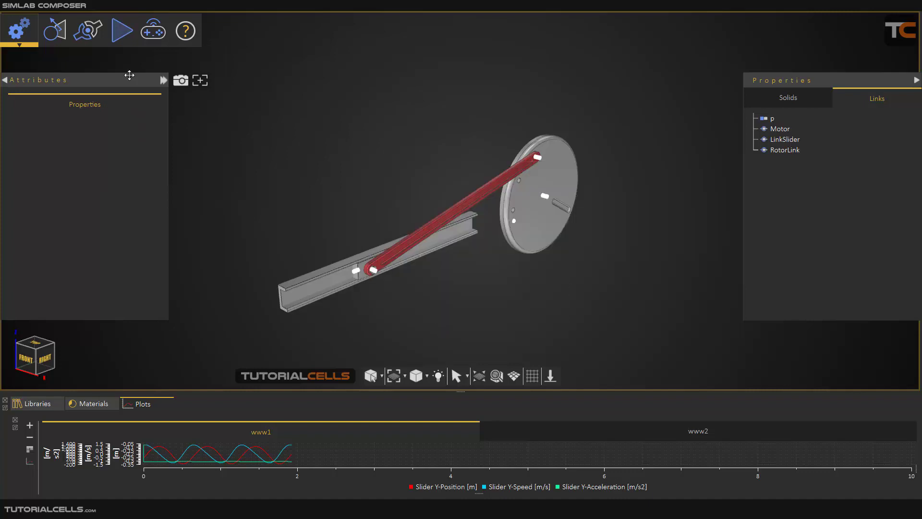
pyautogui.click(125, 43)
# Step: Start the simulation and let it run to its 10 s end time
pyautogui.click(140, 84)
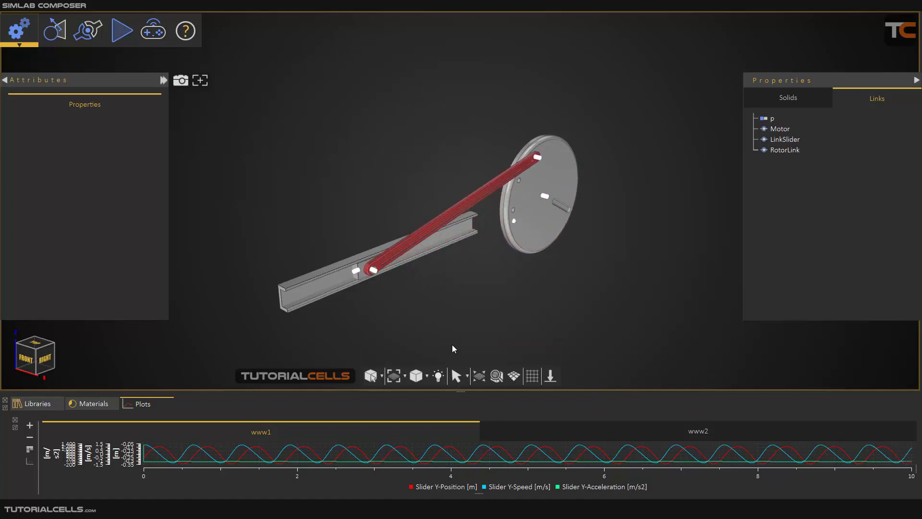
# Step: Convert the simulation to a keyframe animation at 30 frames per second
pyautogui.click(120, 39)
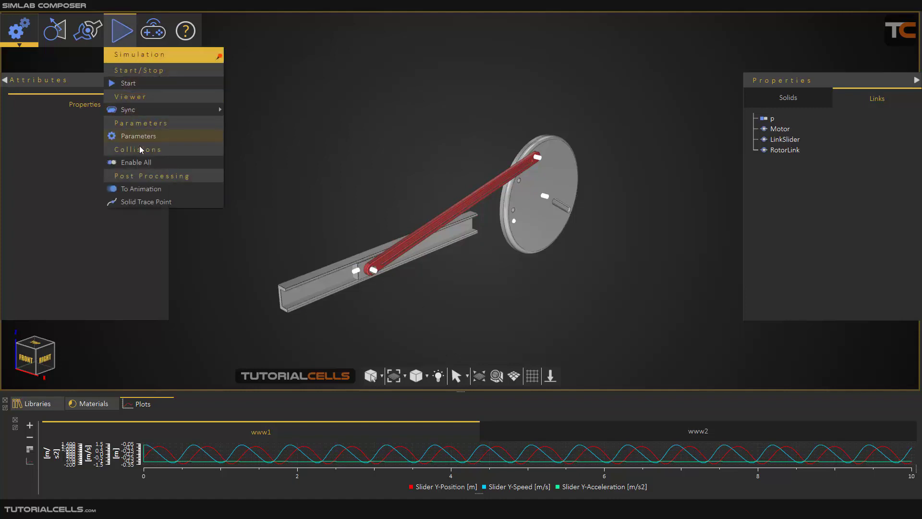
pyautogui.click(159, 192)
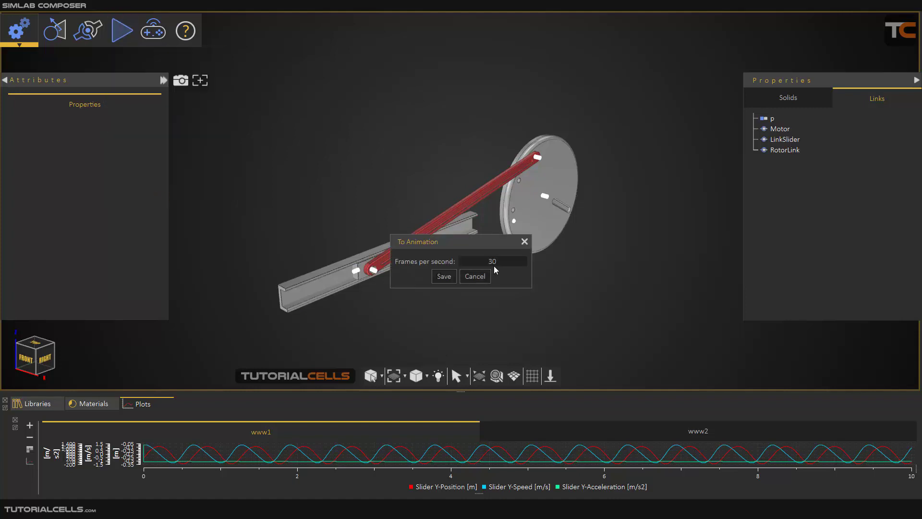
pyautogui.moveTo(480, 242); pyautogui.dragTo(281, 182)
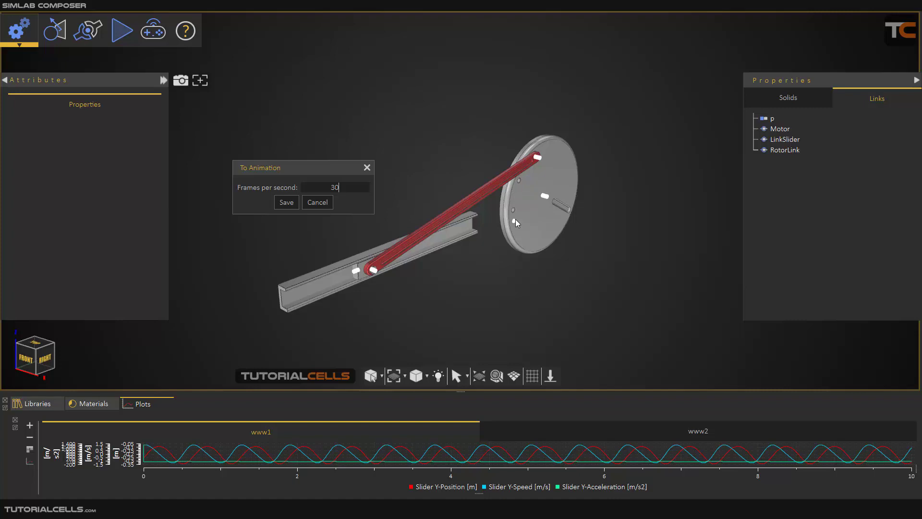
pyautogui.moveTo(266, 167); pyautogui.dragTo(271, 170)
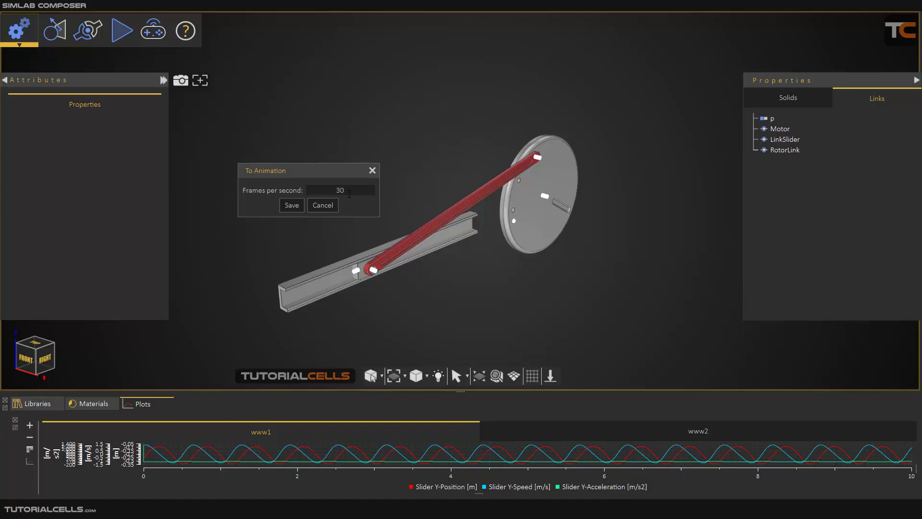
pyautogui.click(289, 210)
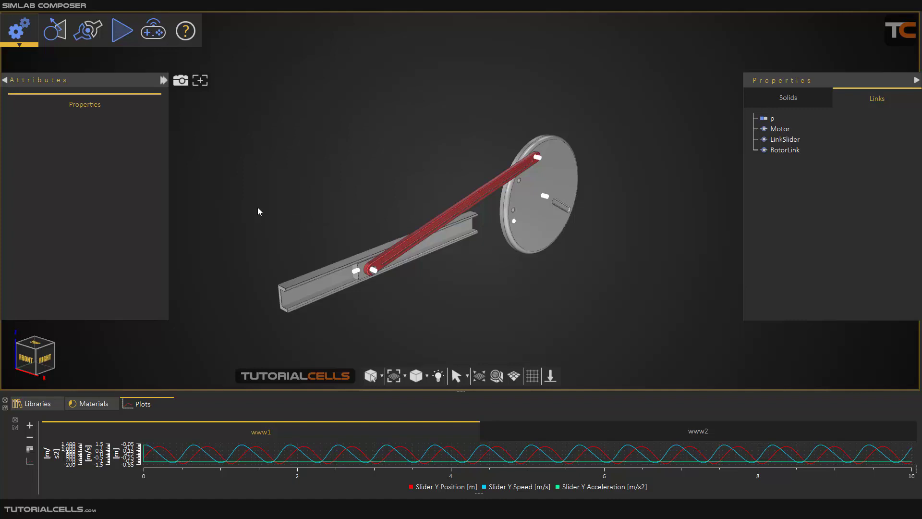
pyautogui.click(17, 30)
# Step: Switch to Animation mode, then play and pause the converted animation
pyautogui.click(25, 59)
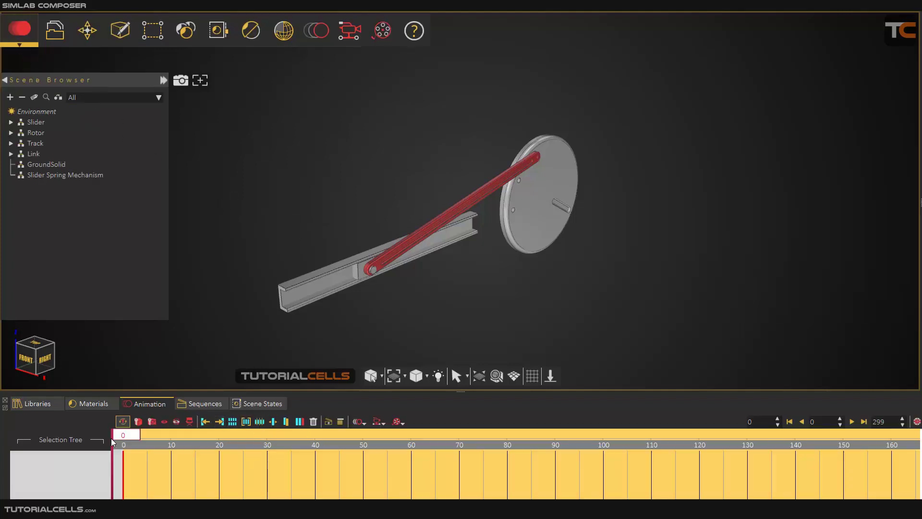
pyautogui.click(852, 422)
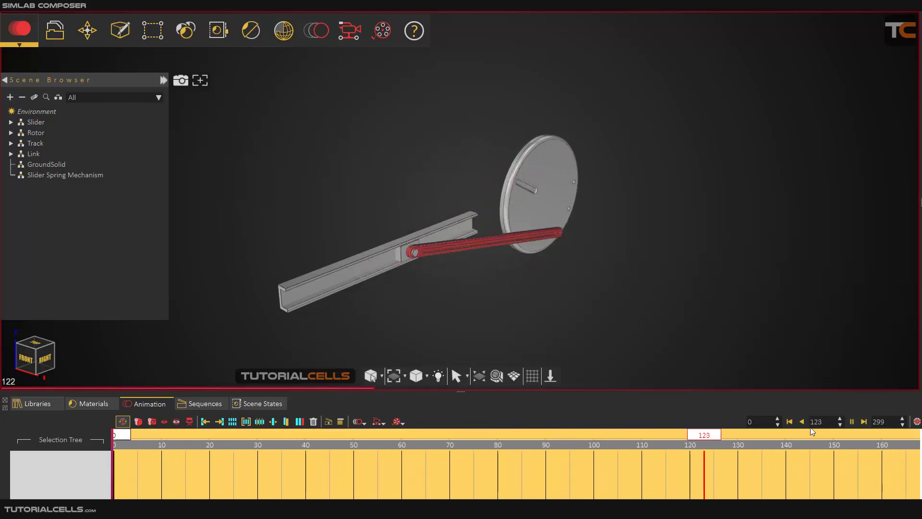
pyautogui.click(852, 421)
pyautogui.scroll(-3, 498, 266)
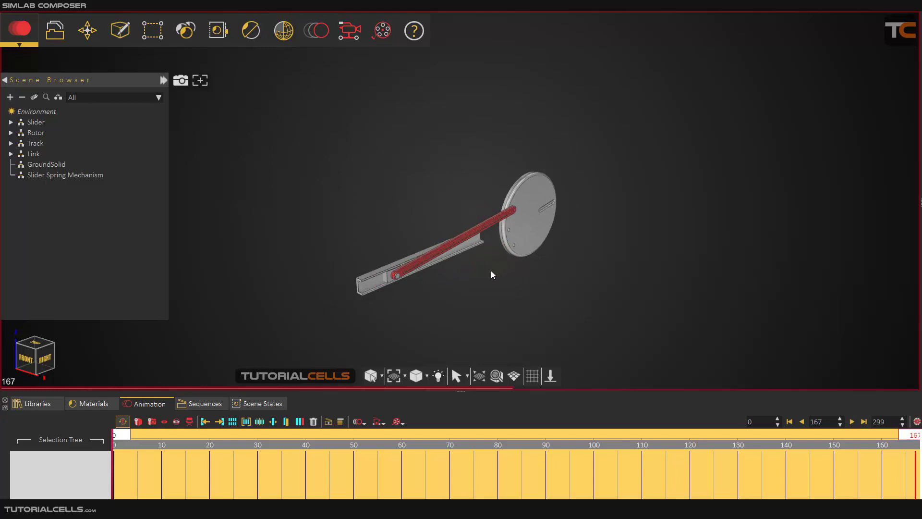
# Step: Select the track, the red link bar and the rotor disc in the viewport
pyautogui.click(379, 281)
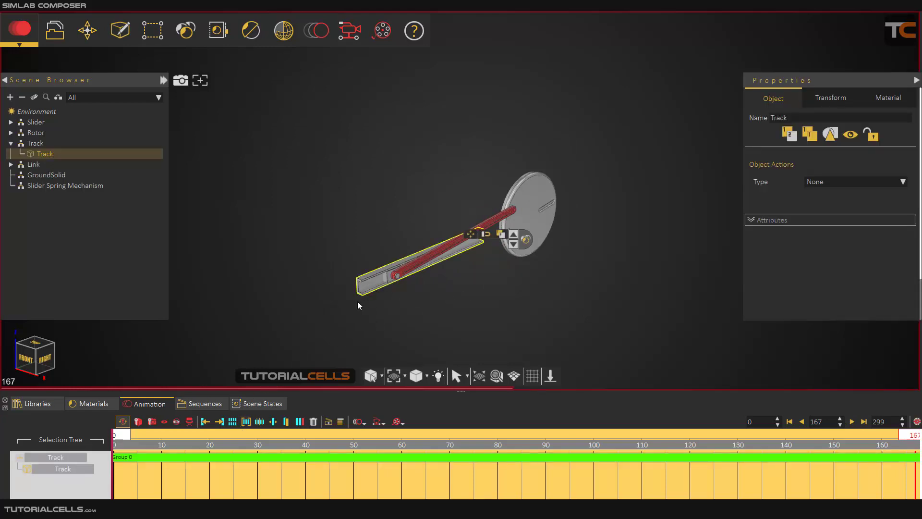
pyautogui.click(396, 275)
pyautogui.click(518, 192)
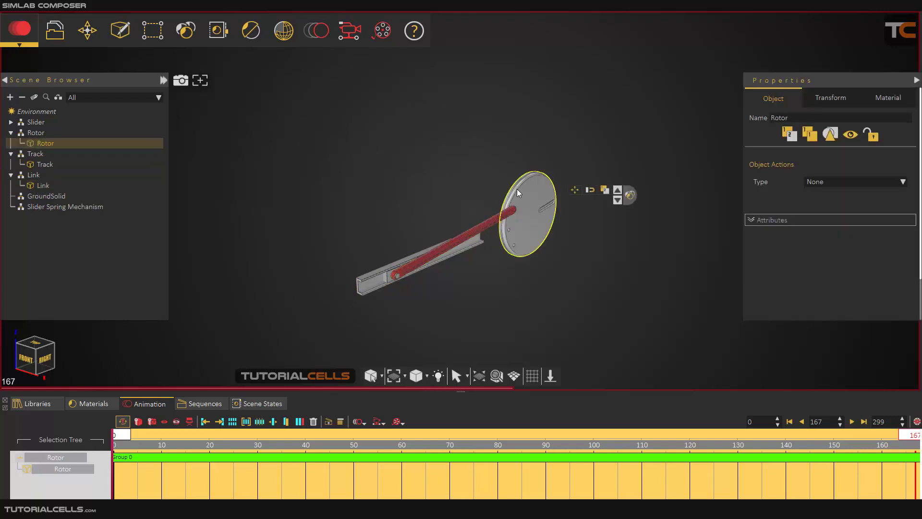
pyautogui.scroll(-5, 437, 460)
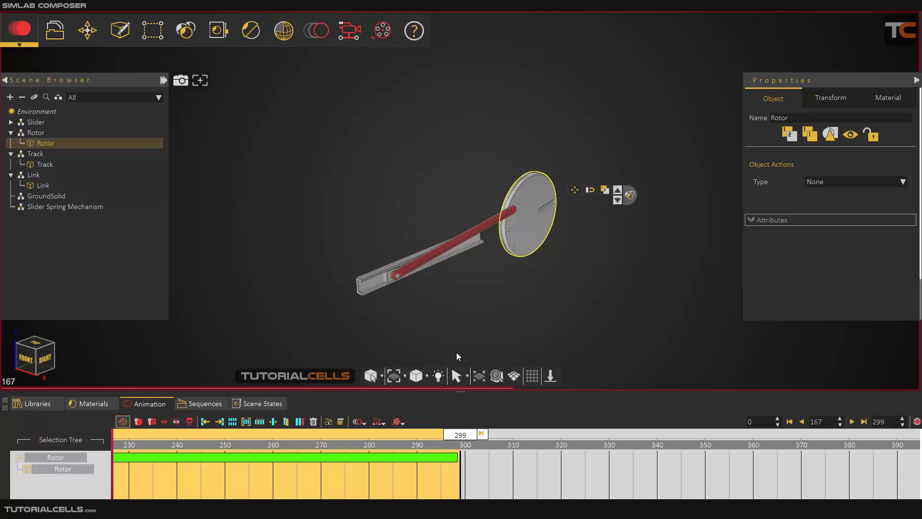
# Step: Rewind to the first frame and replay the animation, pausing around frame 158
pyautogui.click(789, 422)
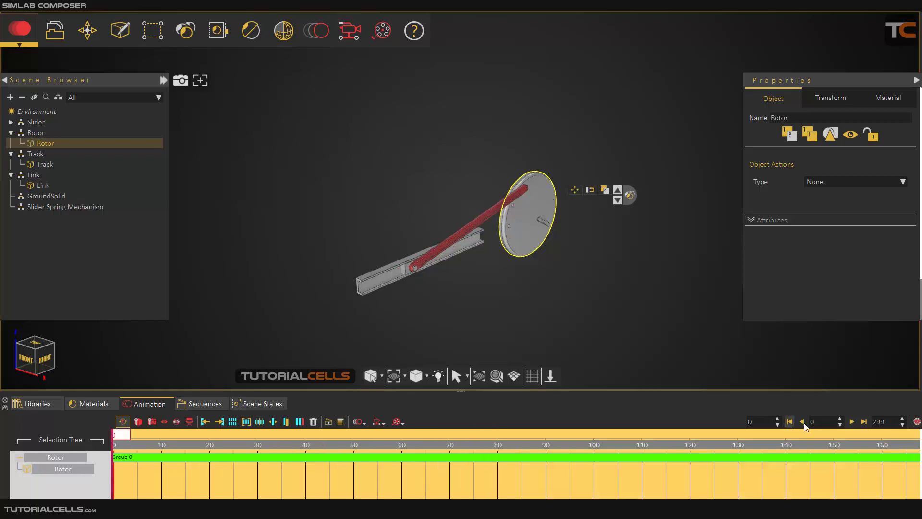
pyautogui.click(853, 422)
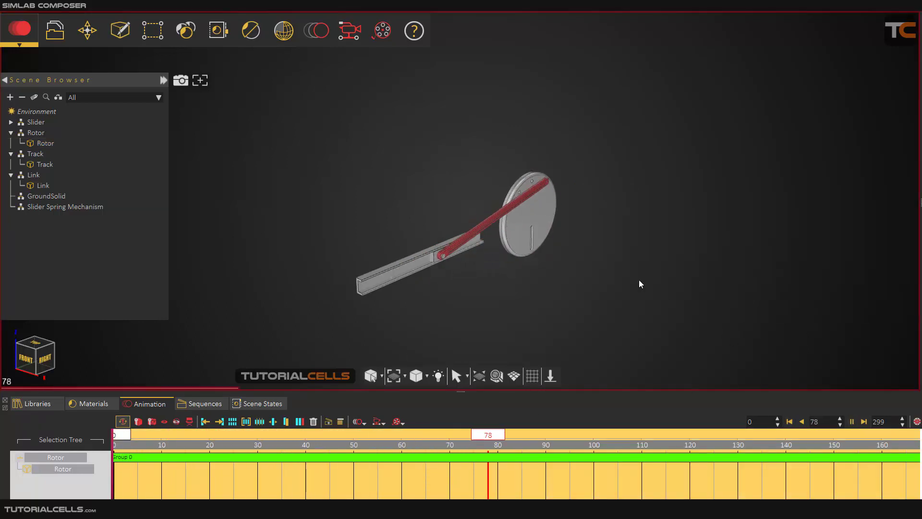
pyautogui.click(852, 423)
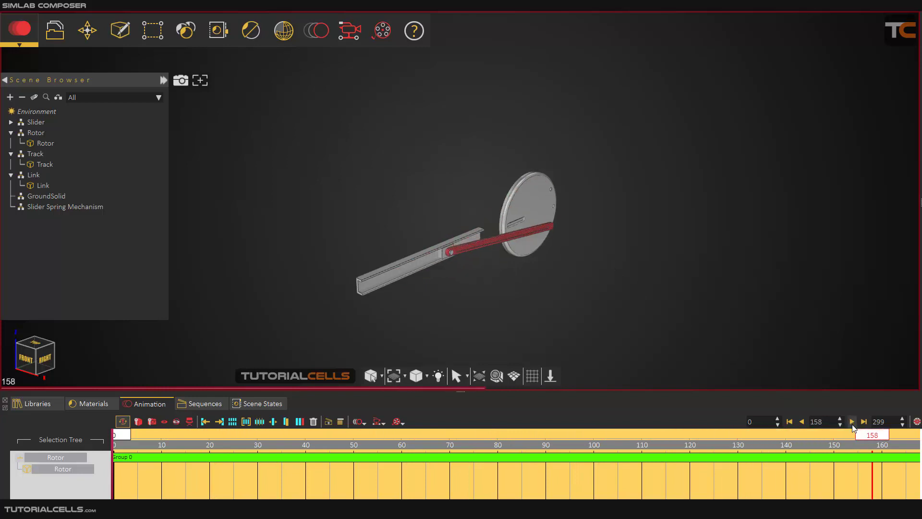
pyautogui.click(23, 44)
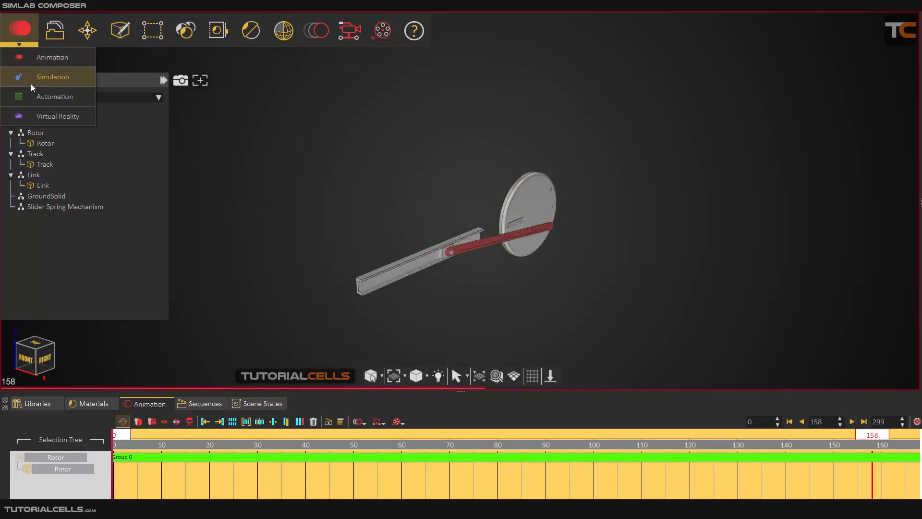
# Step: Return to Simulation mode and briefly start, then stop, the simulation
pyautogui.click(48, 78)
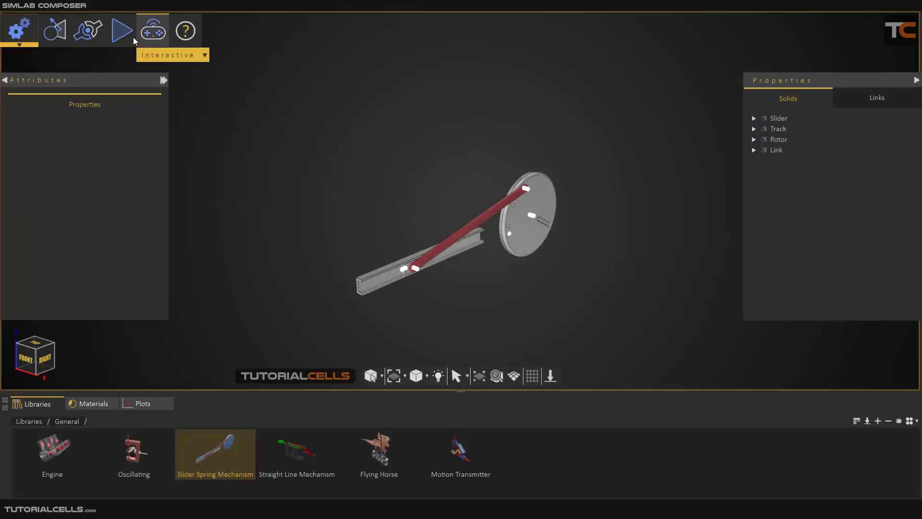
pyautogui.click(122, 30)
pyautogui.click(129, 83)
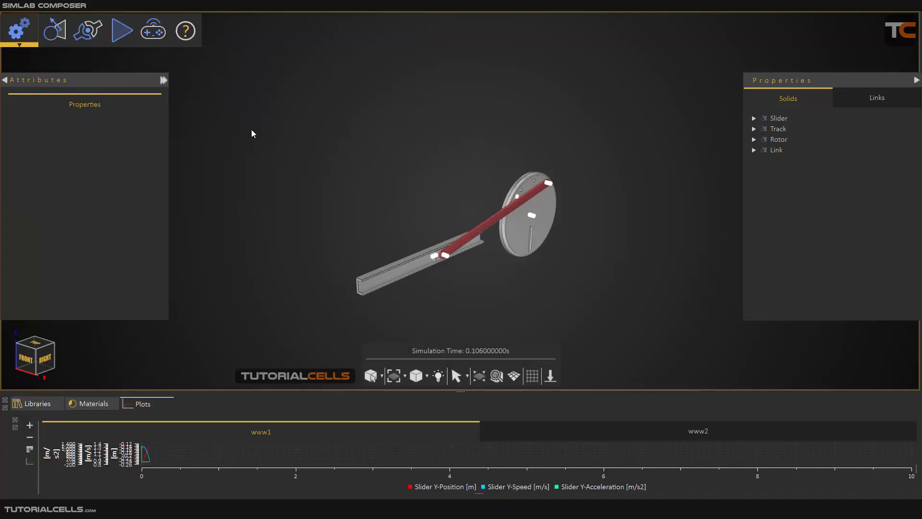
pyautogui.click(122, 32)
pyautogui.click(128, 83)
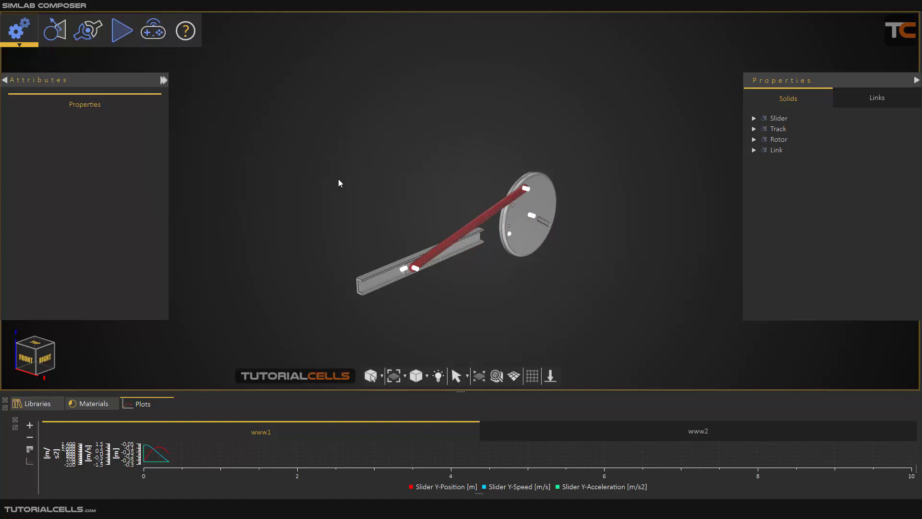
# Step: Shift the view down and switch to the Animation workspace, triggering the not-saved warning
pyautogui.scroll(3, 508, 252)
pyautogui.moveTo(493, 224); pyautogui.dragTo(494, 234, button='middle')
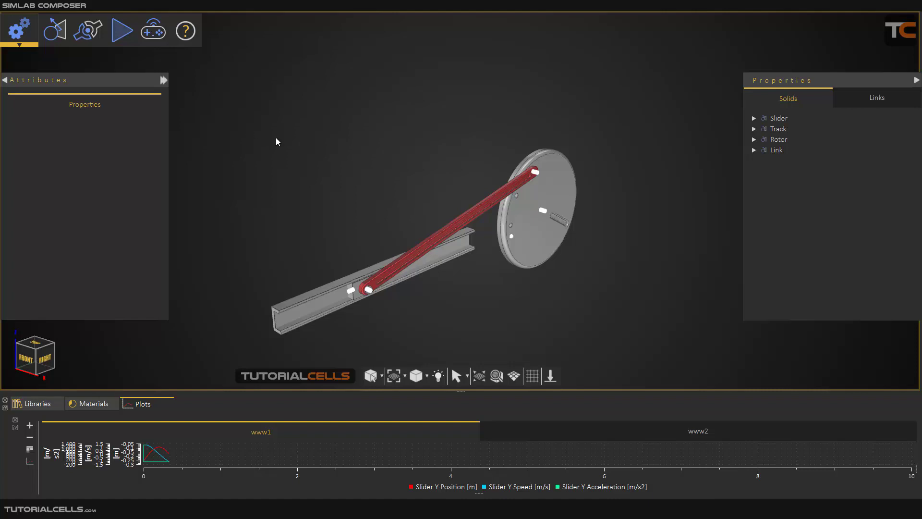
pyautogui.click(20, 45)
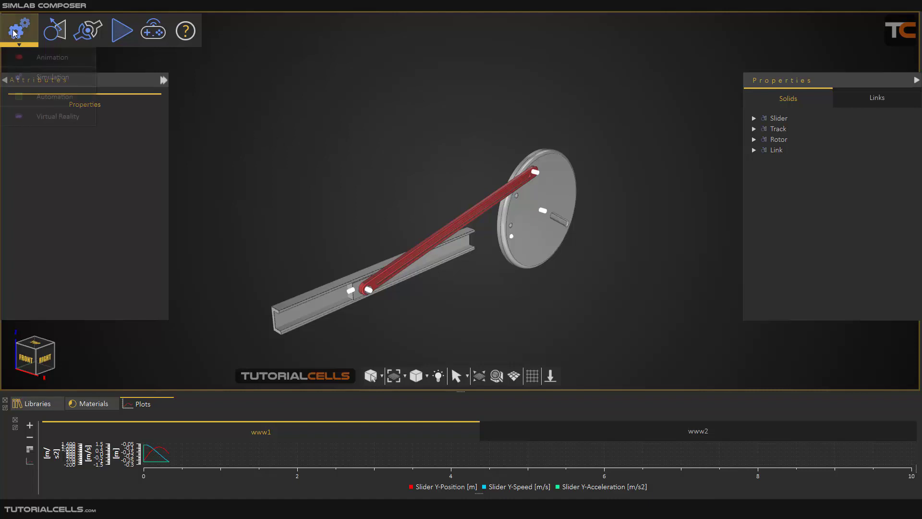
pyautogui.click(19, 55)
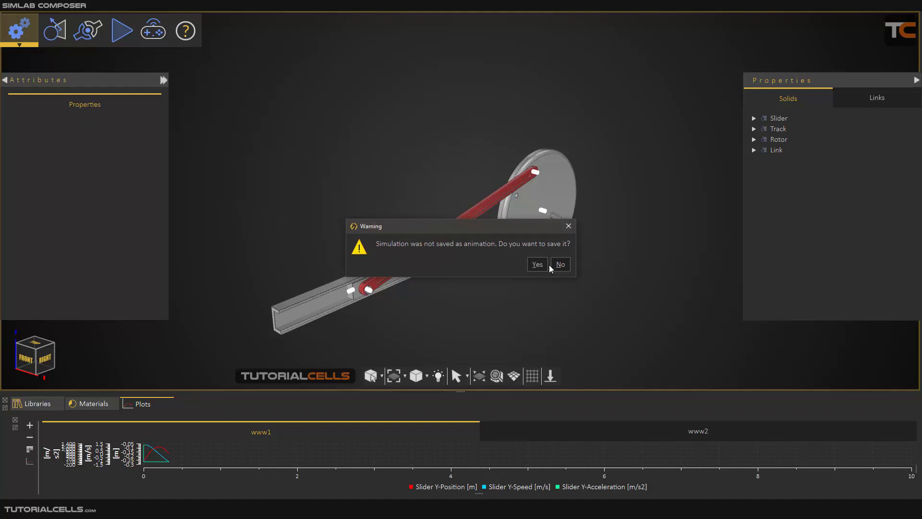
# Step: Decline saving as animation, play the existing animation, and select Slider, Rotor, Track and Link
pyautogui.click(559, 265)
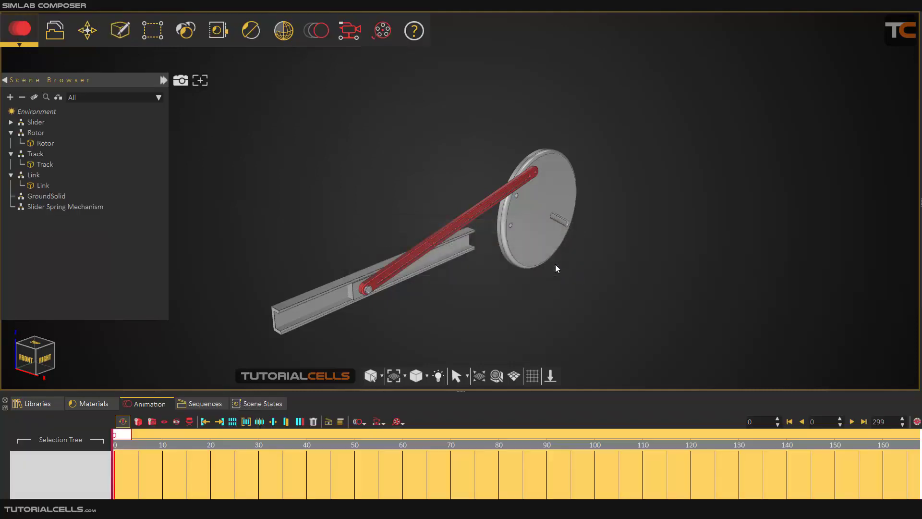
pyautogui.click(852, 422)
pyautogui.click(22, 97)
pyautogui.click(30, 122)
pyautogui.keyDown('ctrl'); pyautogui.click(32, 132); pyautogui.keyUp('ctrl')
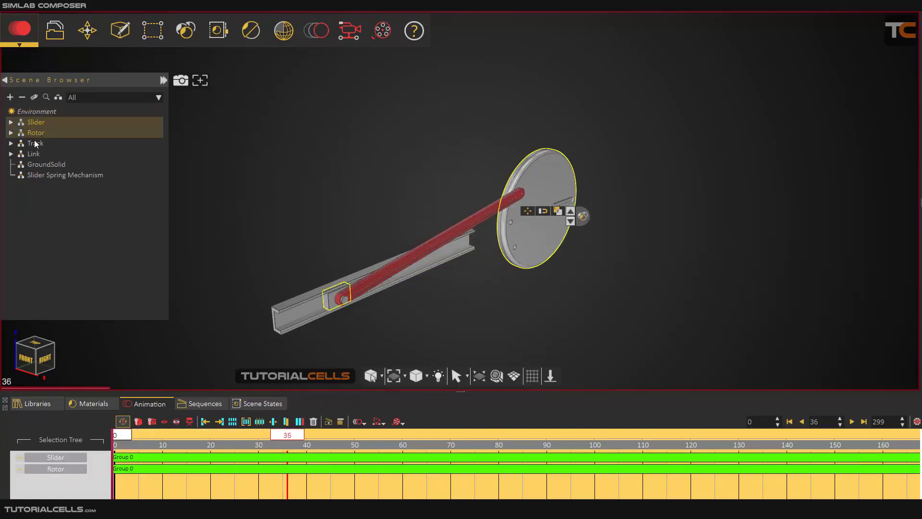
pyautogui.keyDown('ctrl'); pyautogui.click(35, 144); pyautogui.keyUp('ctrl')
pyautogui.keyDown('ctrl'); pyautogui.click(33, 153); pyautogui.keyUp('ctrl')
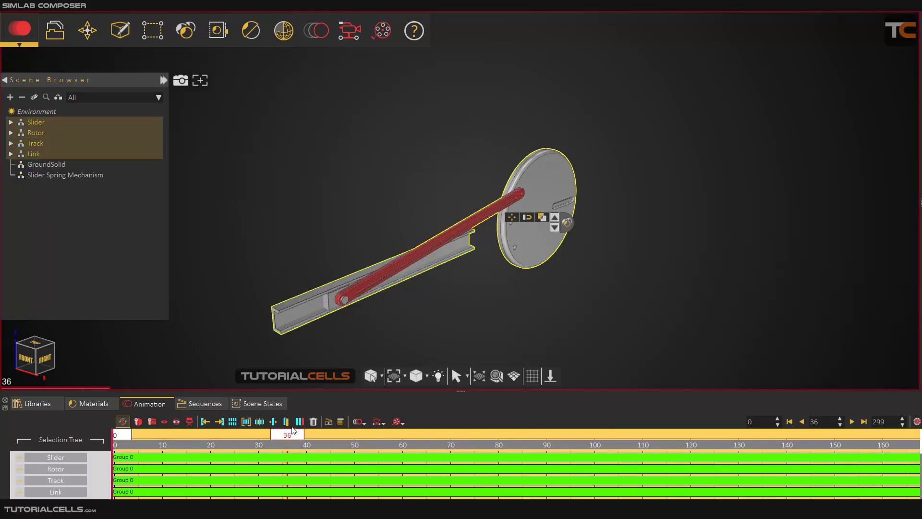
# Step: Delete all animations from the selected parts and play the timeline to confirm it is empty
pyautogui.click(313, 422)
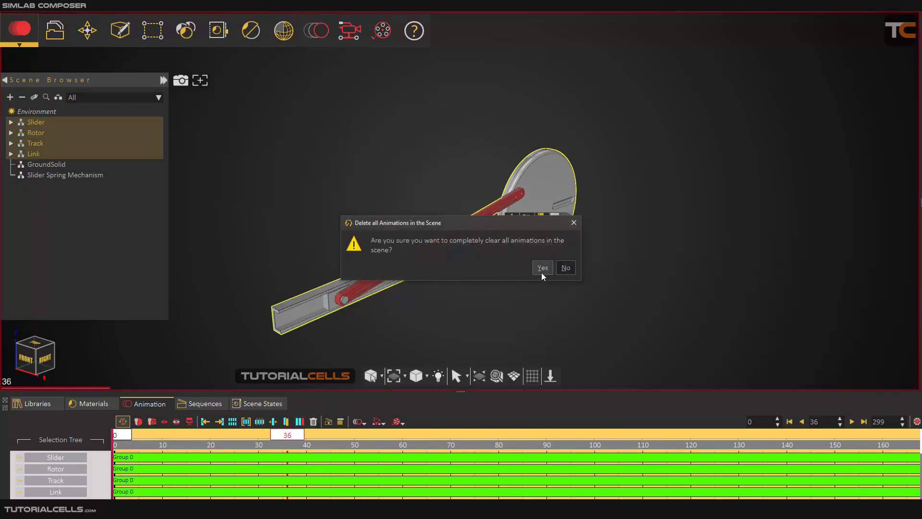
pyautogui.click(542, 268)
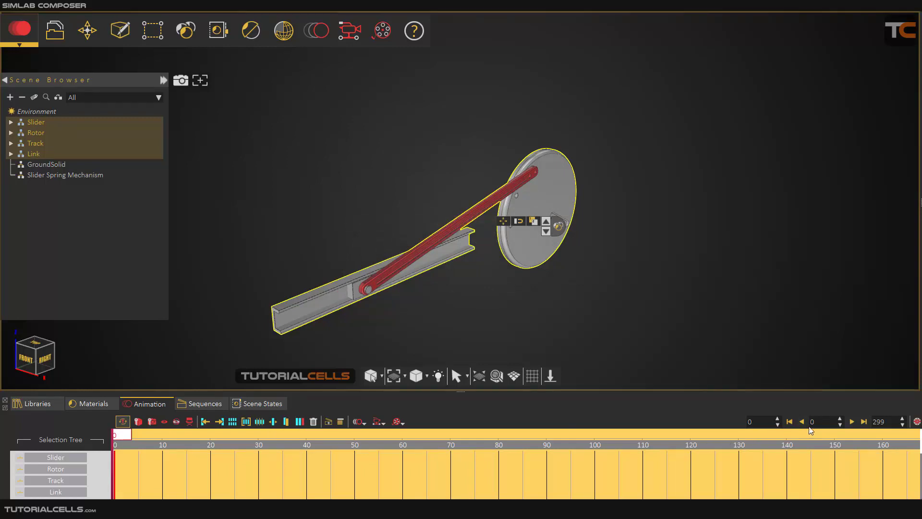
pyautogui.click(852, 422)
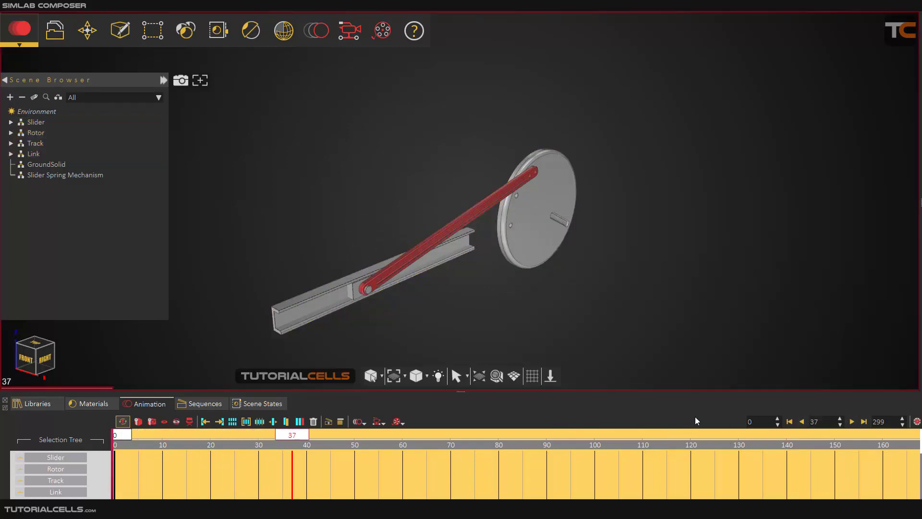
pyautogui.click(788, 422)
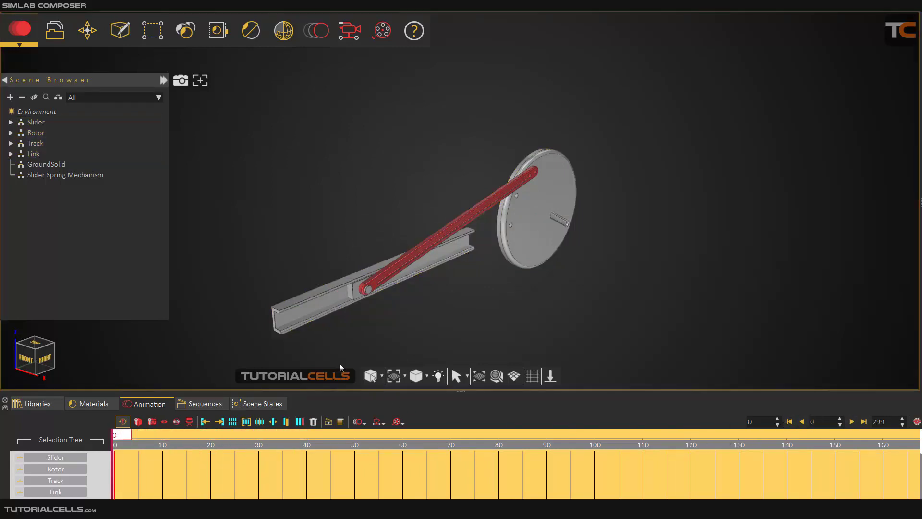
pyautogui.click(16, 31)
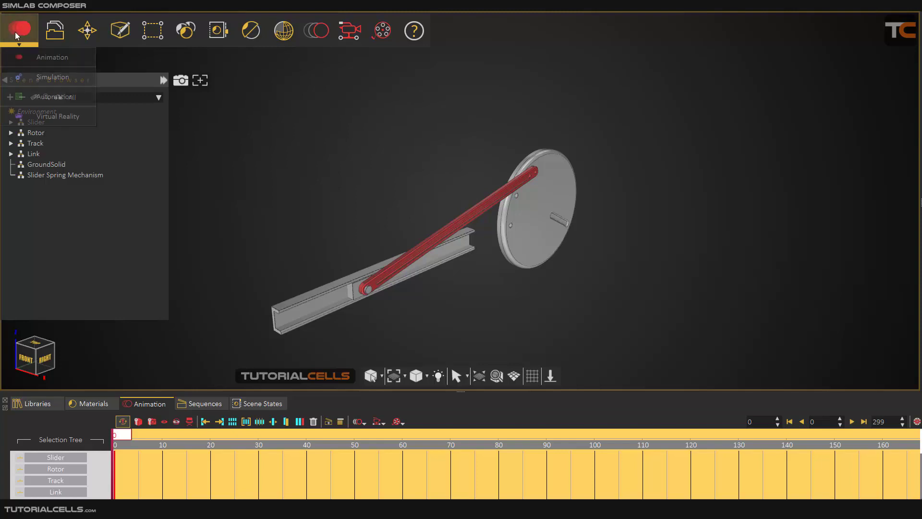
# Step: In Simulation mode, show the position, speed and acceleration plots and rerun the simulation
pyautogui.click(30, 75)
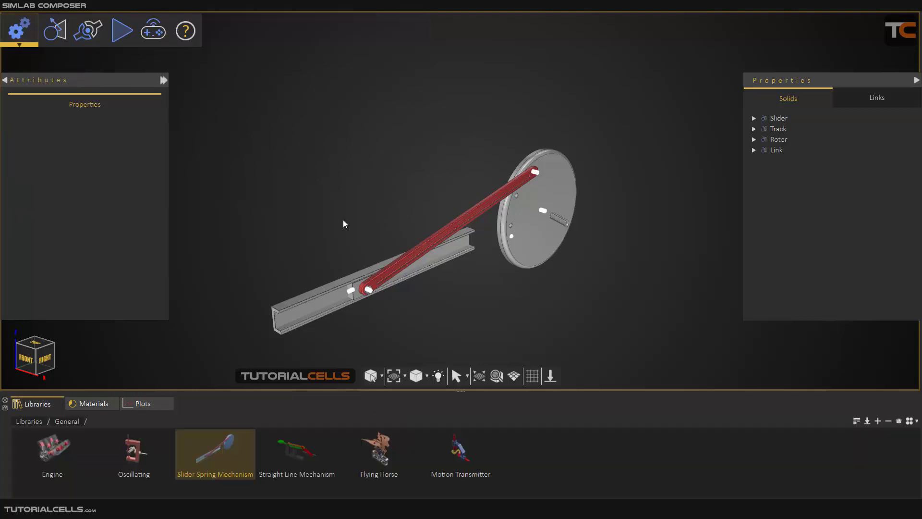
pyautogui.click(138, 404)
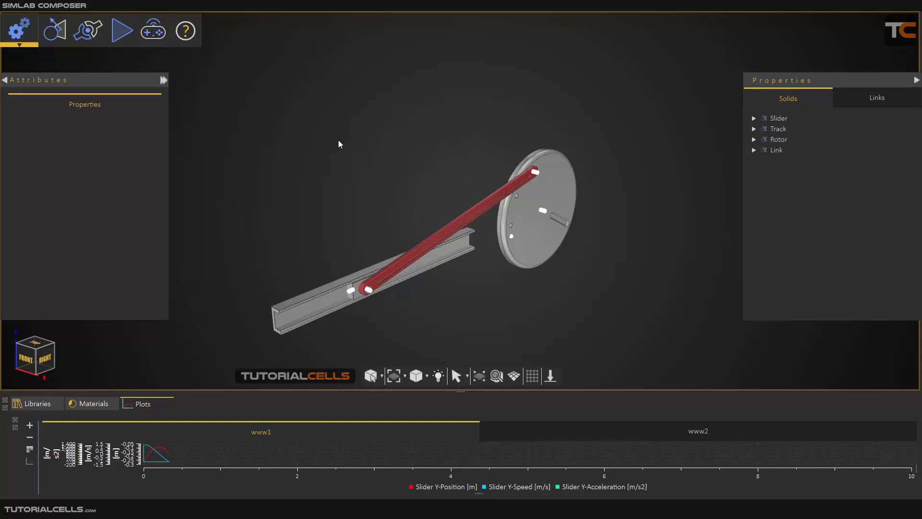
pyautogui.click(122, 31)
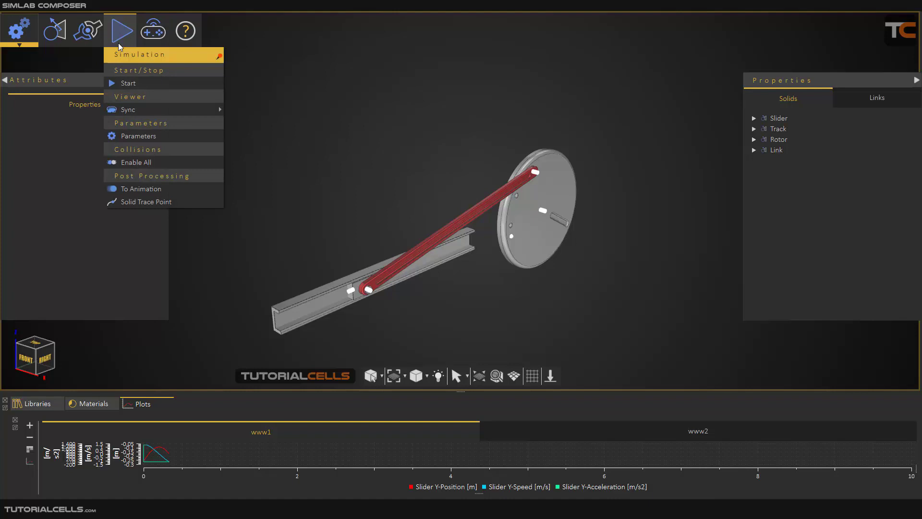
pyautogui.click(129, 83)
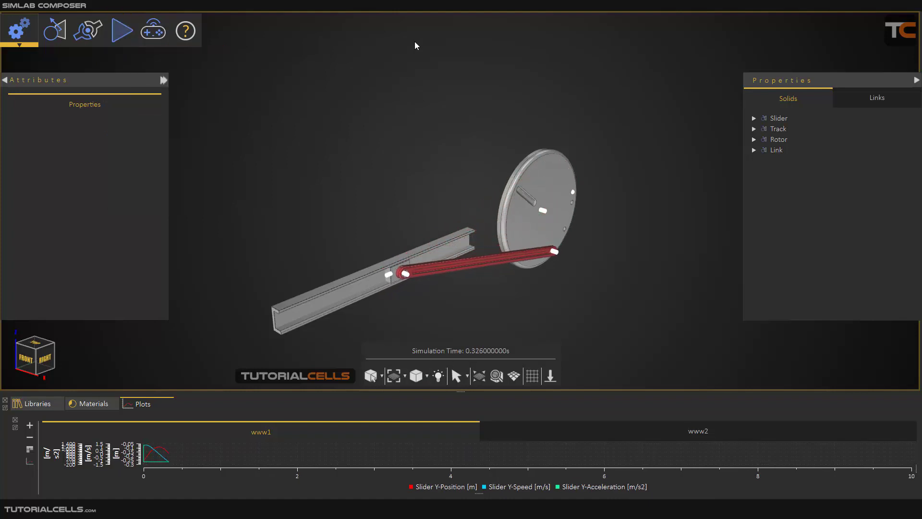
# Step: Save the simulation as an animation at 60 frames per second
pyautogui.click(121, 31)
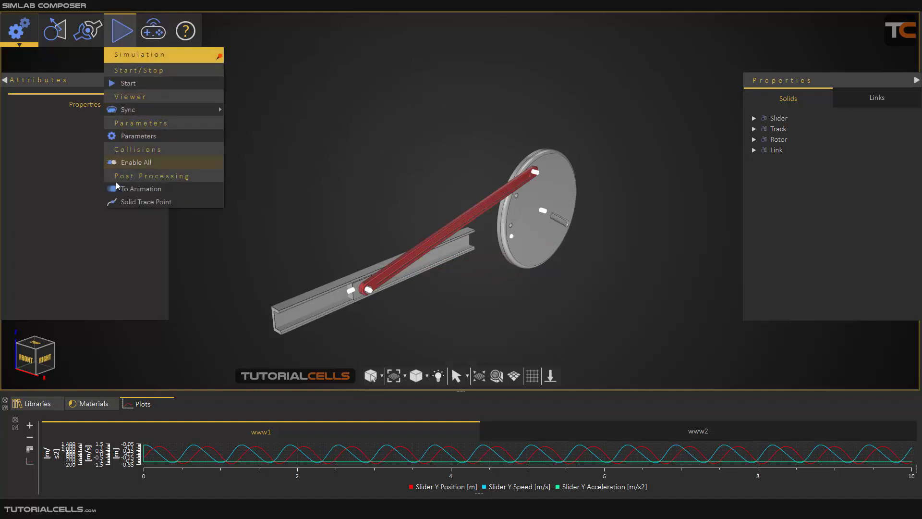
pyautogui.click(131, 190)
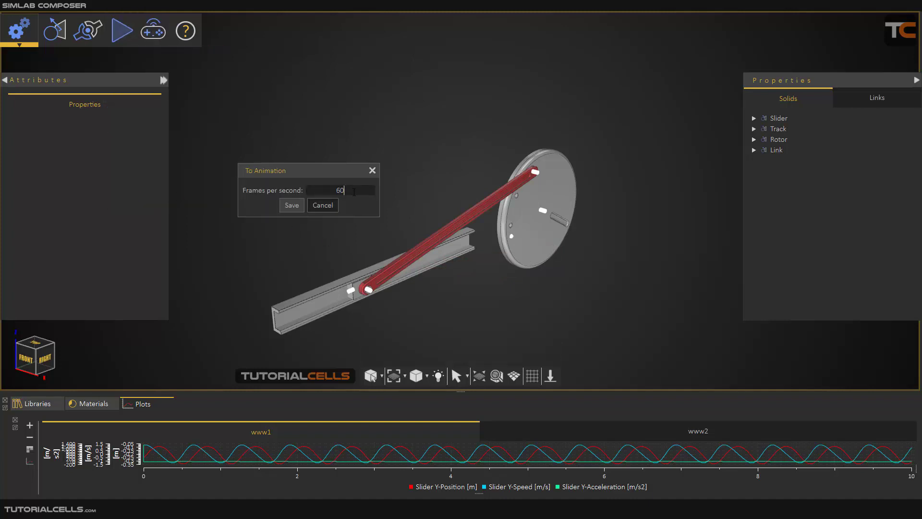
pyautogui.click(301, 208)
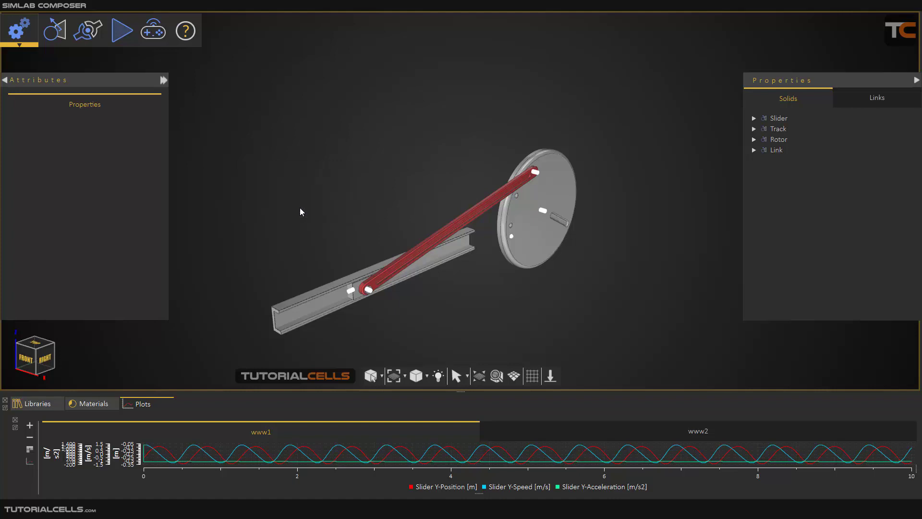
pyautogui.click(24, 33)
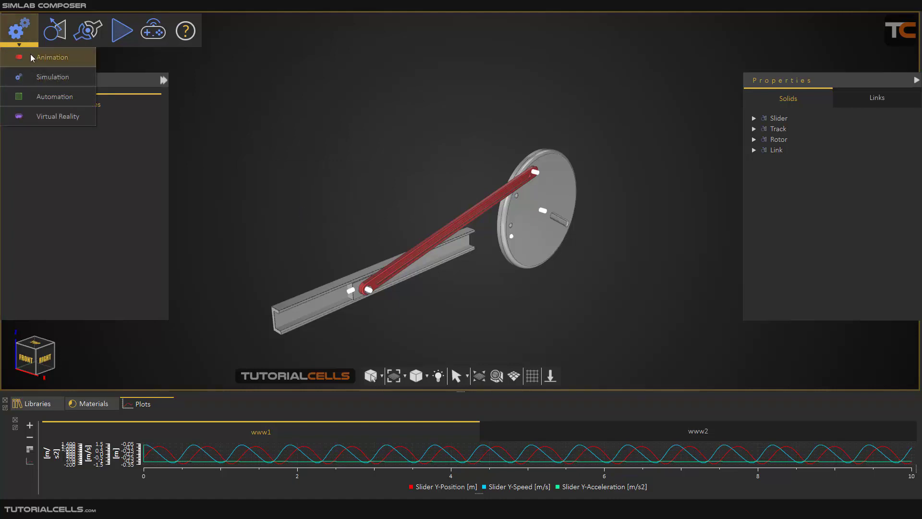
# Step: Play the 60 fps animation in Animation mode, pause at frame 430, and orbit the mechanism
pyautogui.click(35, 57)
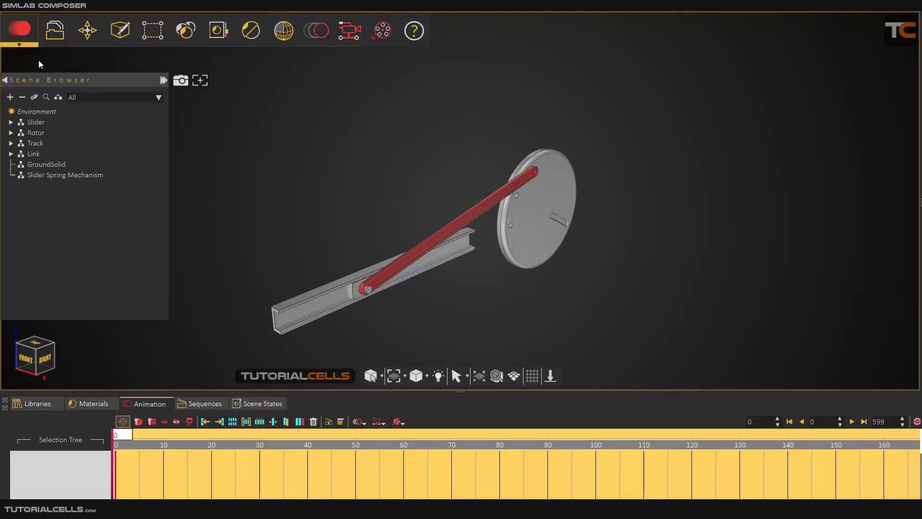
pyautogui.click(851, 421)
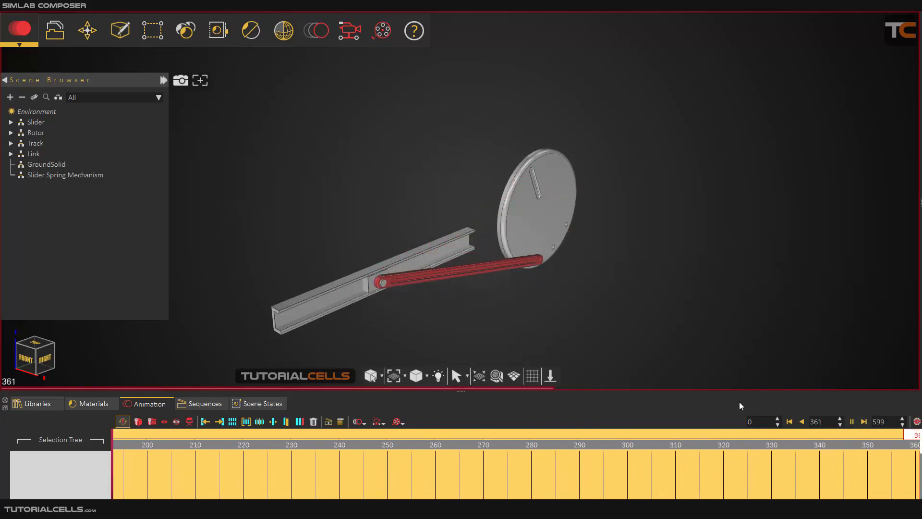
pyautogui.click(851, 422)
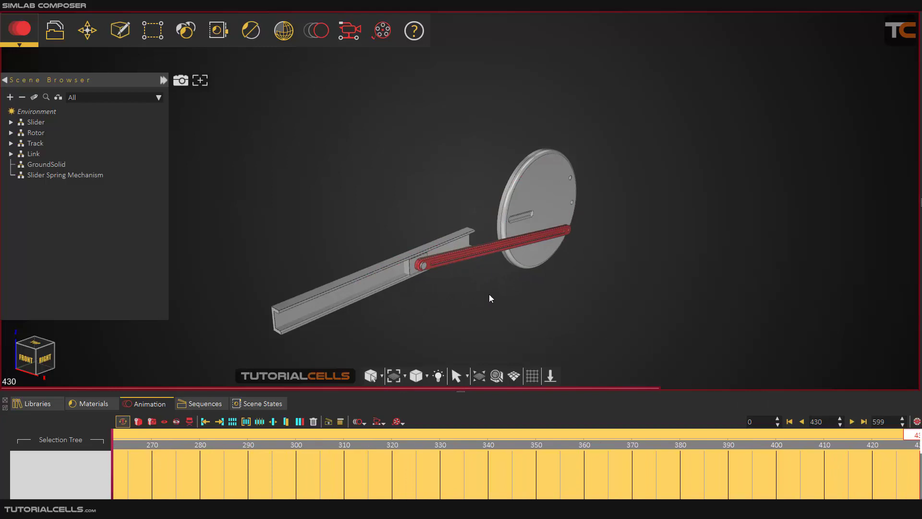
pyautogui.moveTo(491, 299); pyautogui.dragTo(435, 227)
pyautogui.moveTo(258, 296); pyautogui.dragTo(518, 234)
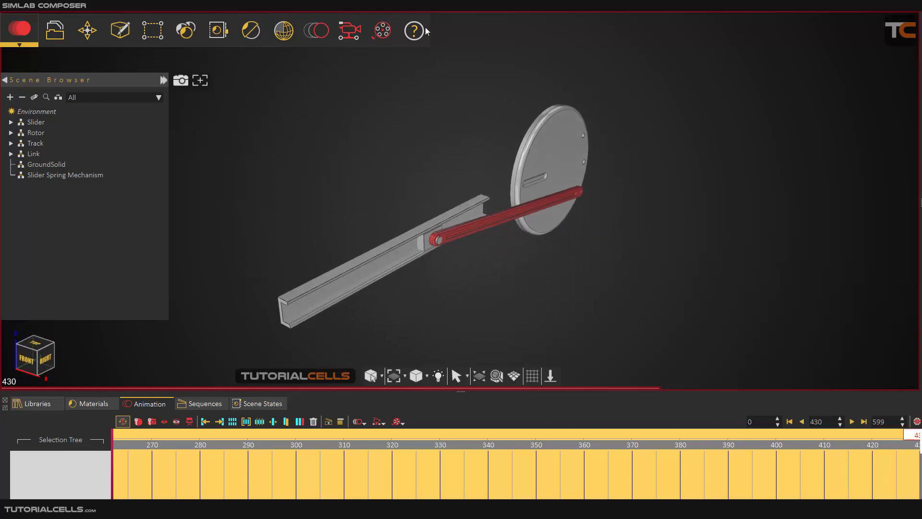